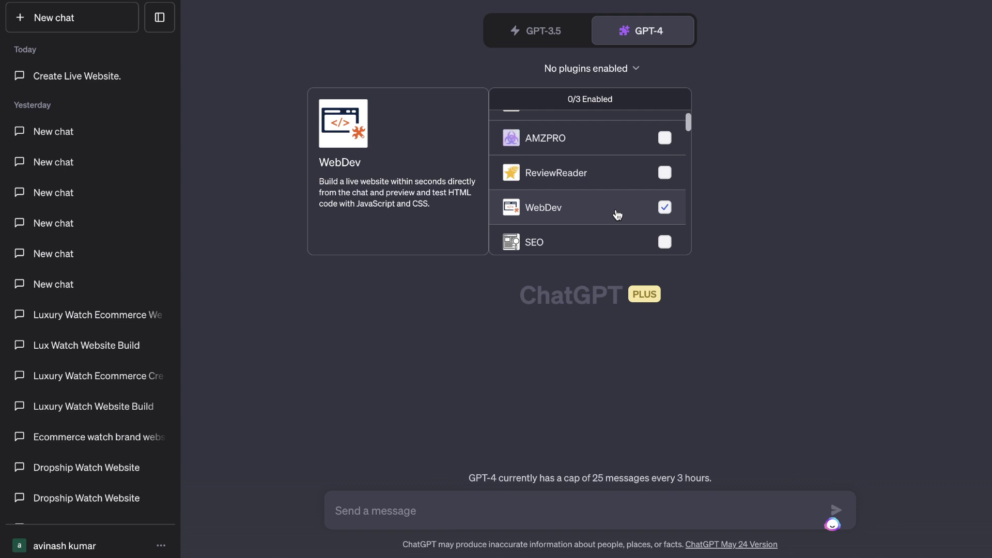
Ask for the live website's heading menu with home, about us, shop now and contact us, and expand the WebDev call details.
click(630, 83)
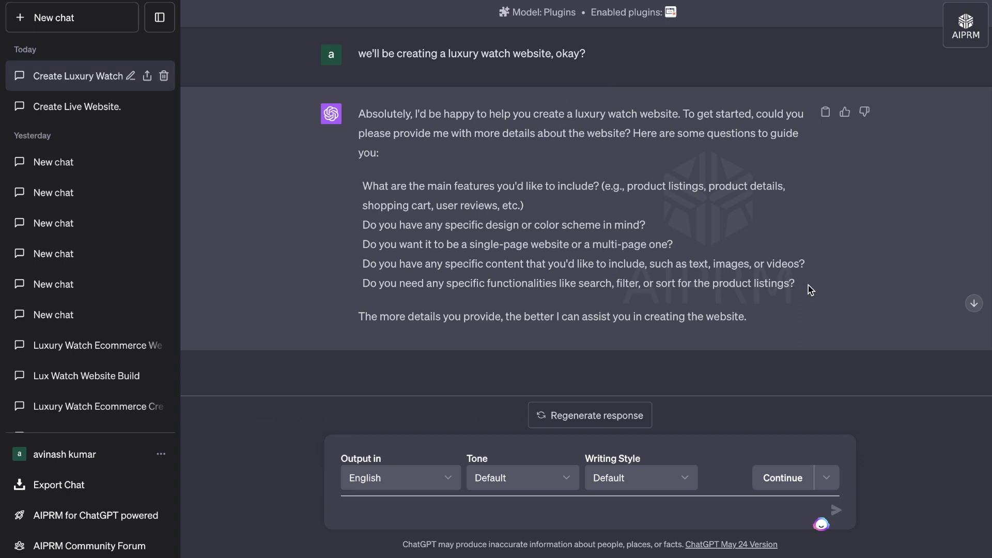
drag(805, 288, 353, 188)
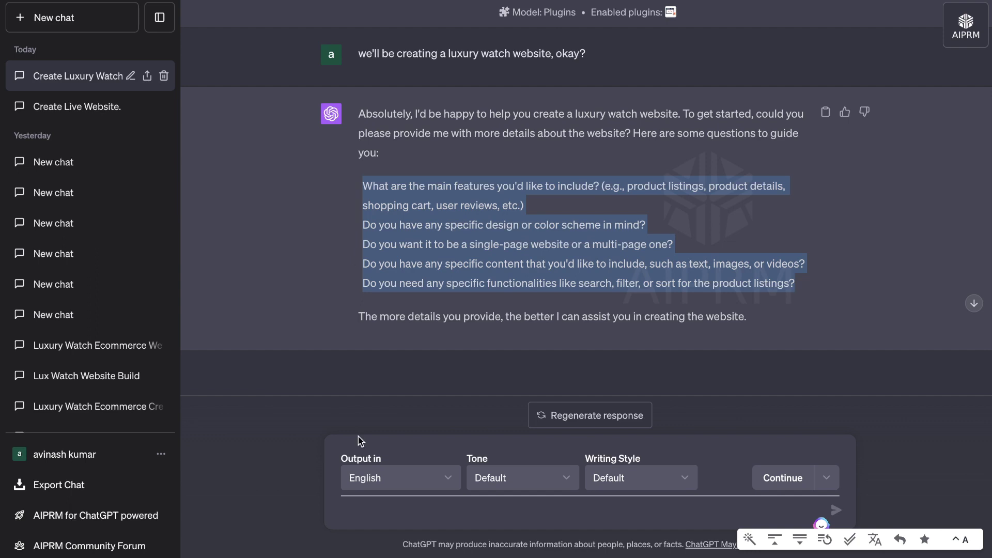
click(383, 514)
text(so lets create the live website, start with creating the heading menu, include home, about us, shop now and contact us)
key(Return)
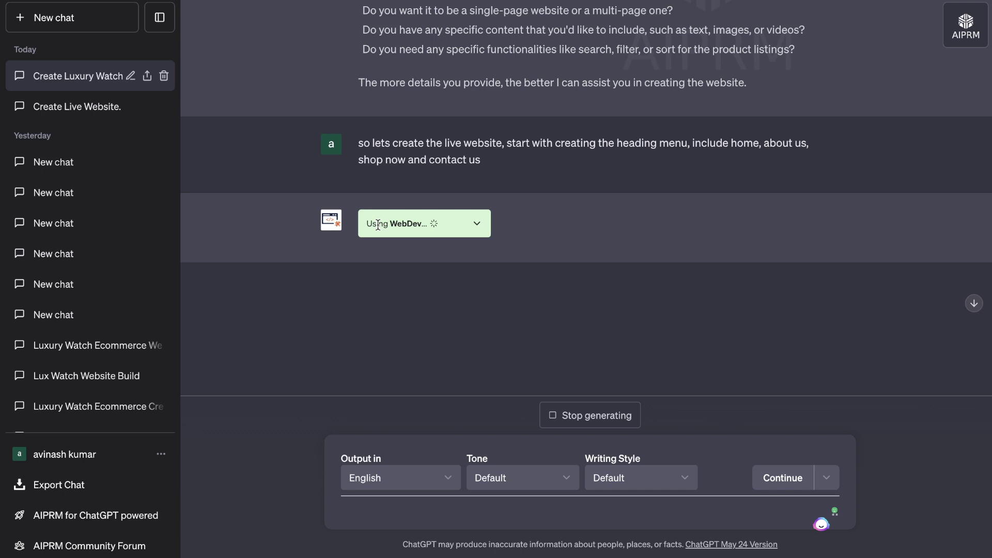
click(477, 227)
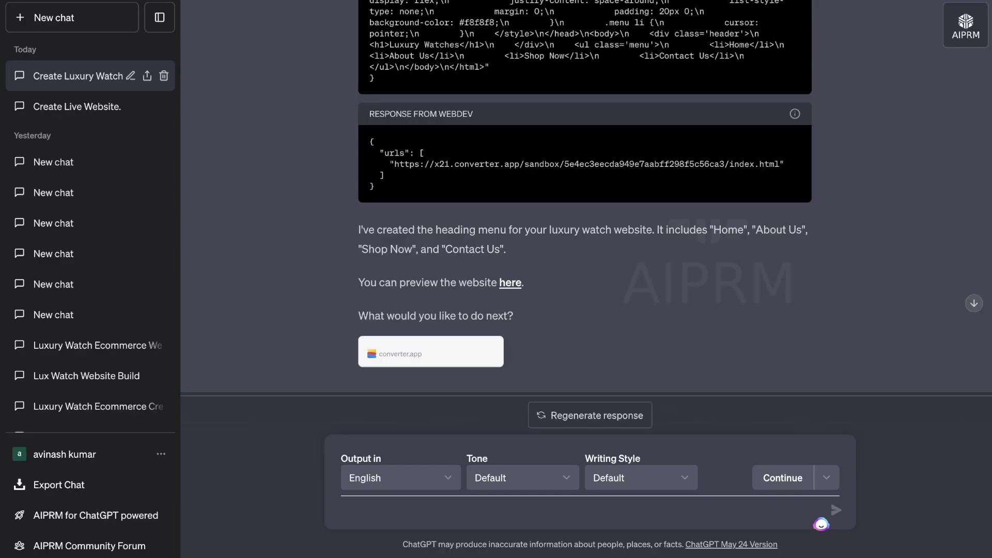
Request a hero heading section with a background image, the words "Time Is Money, Invest Wisely" and a red shop now button.
click(414, 511)
scroll(533, 331, down, 3)
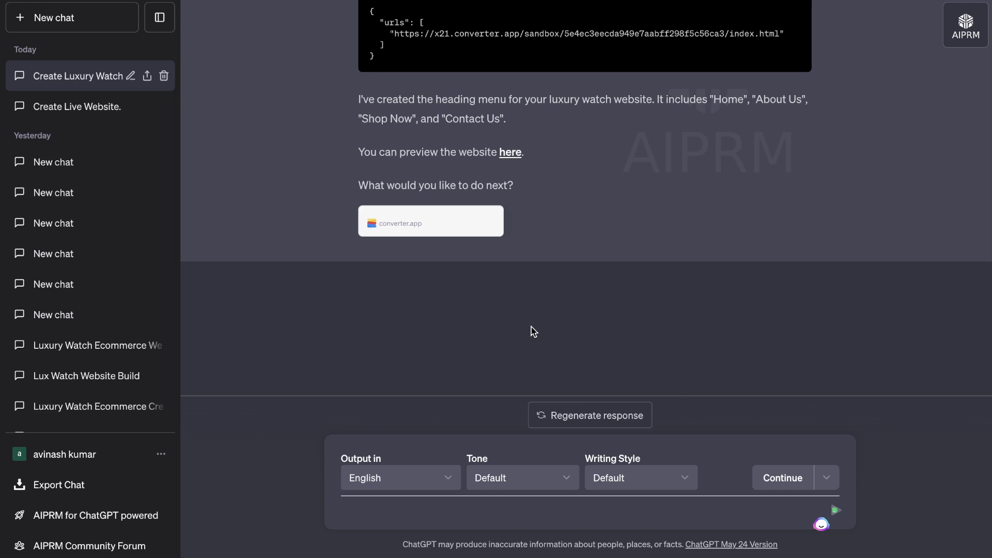
text(now lets create the hero heading section. Have an image as the background, then have the words Time Is Money, Invest Wisely on the hero image and have a button with shop now in red.)
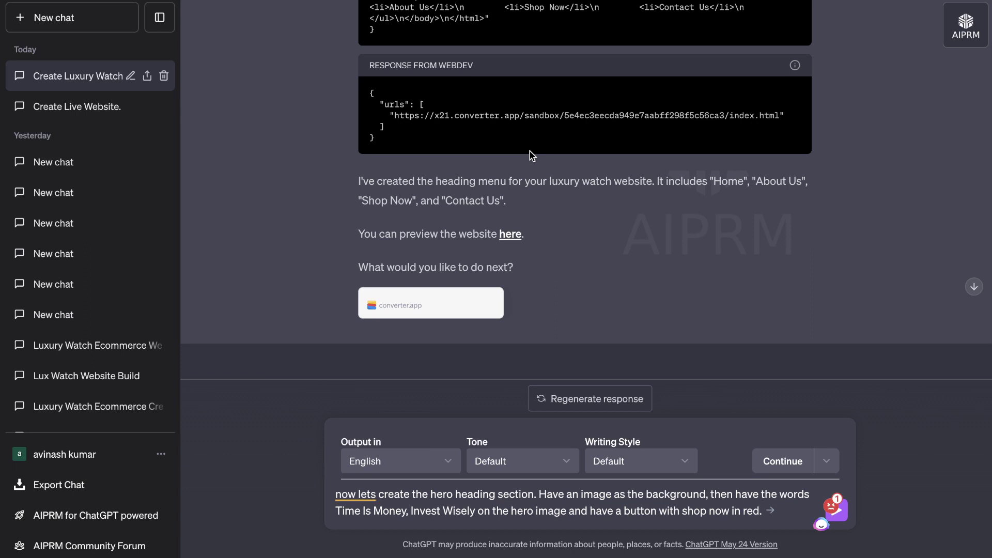
scroll(515, 315, down, 1)
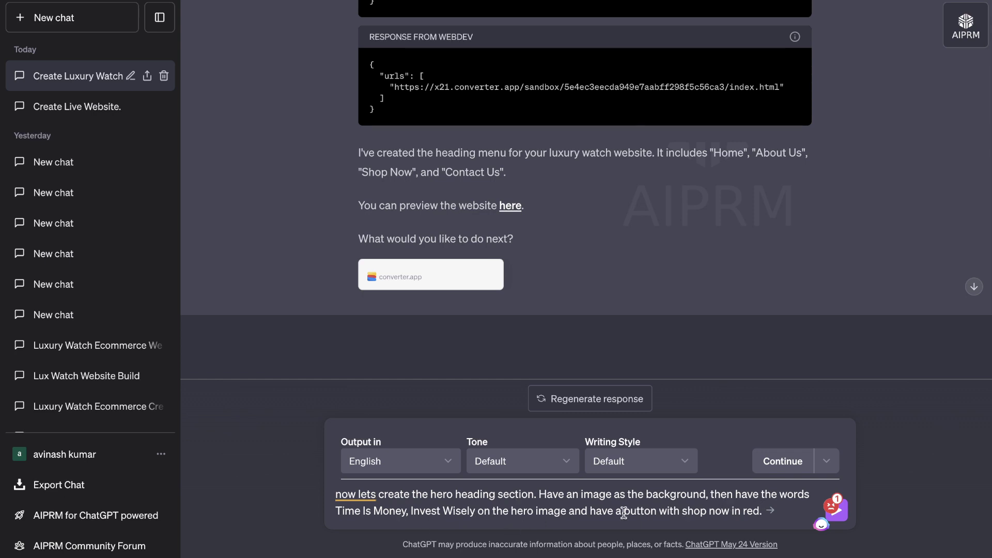
key(Return)
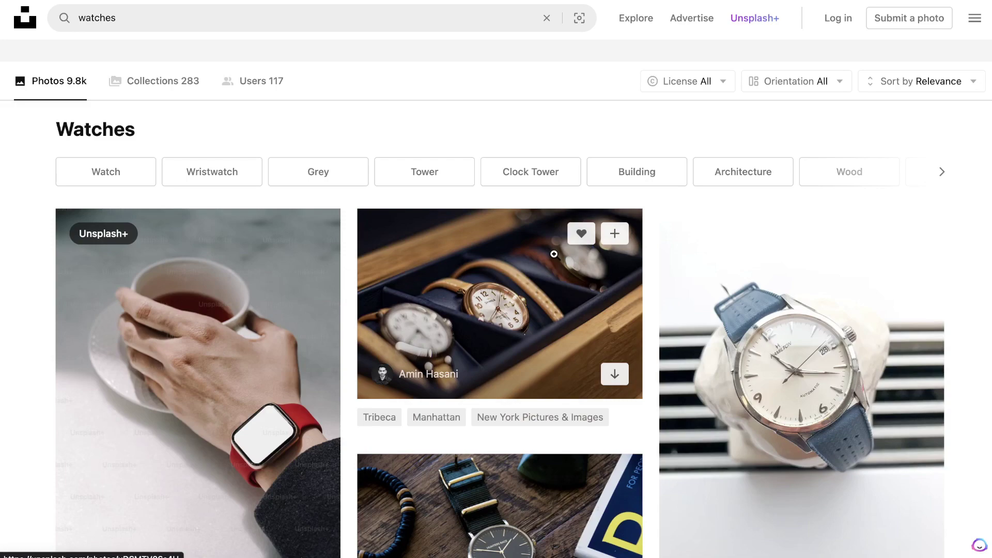
Copy the image address of the NOMOS Glashütte watch photo on Unsplash and return to the ChatGPT message for the hero background.
scroll(554, 254, down, 3)
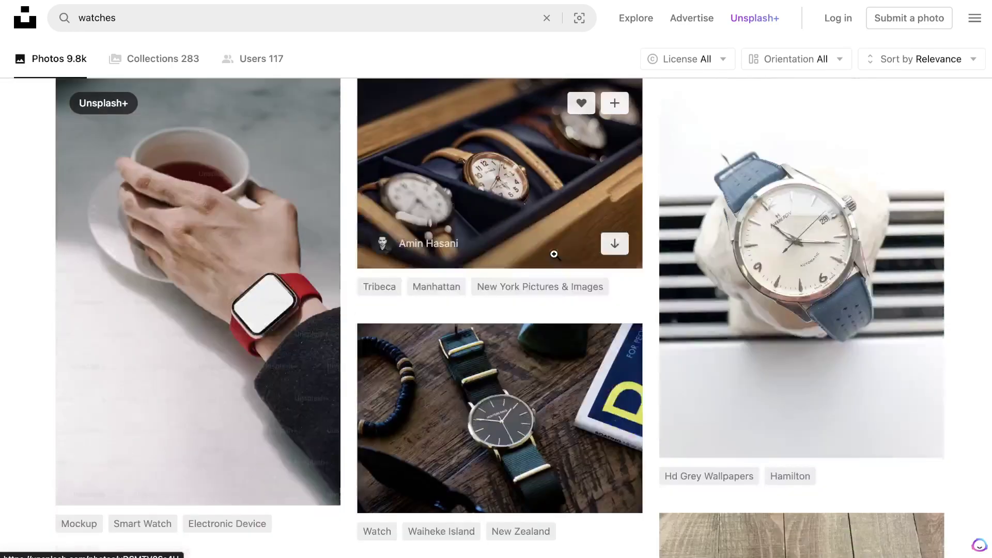
scroll(754, 307, down, 8)
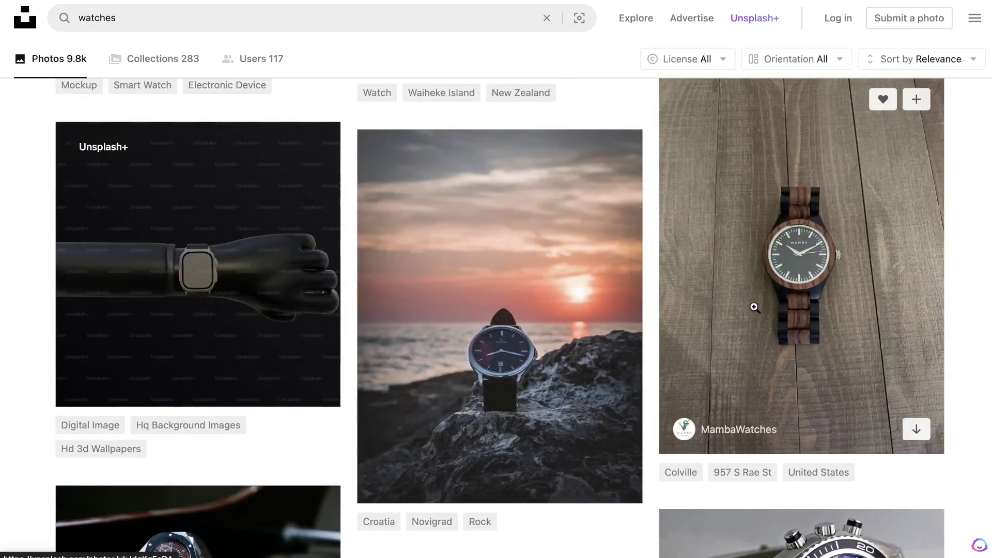
scroll(754, 307, down, 4)
scroll(754, 307, up, 12)
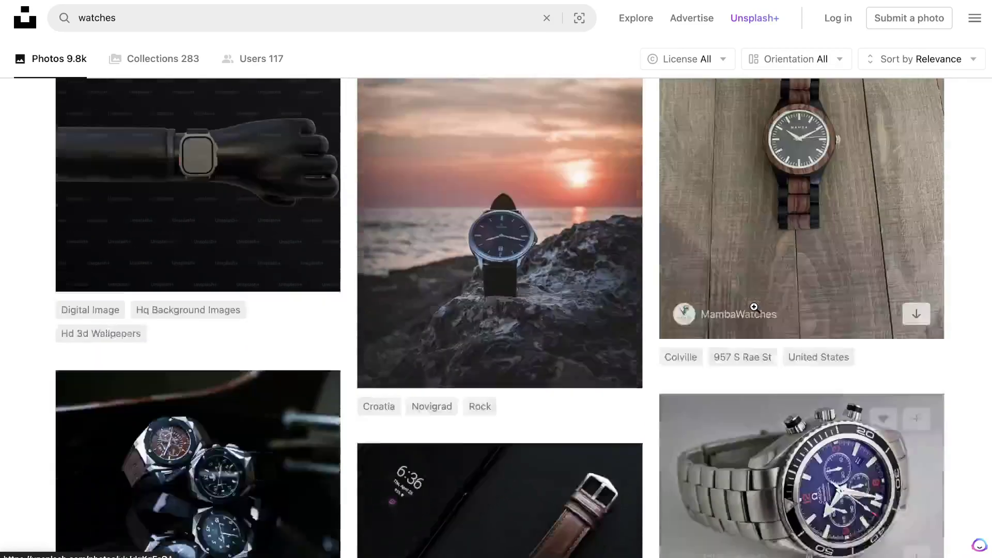
right_click(535, 231)
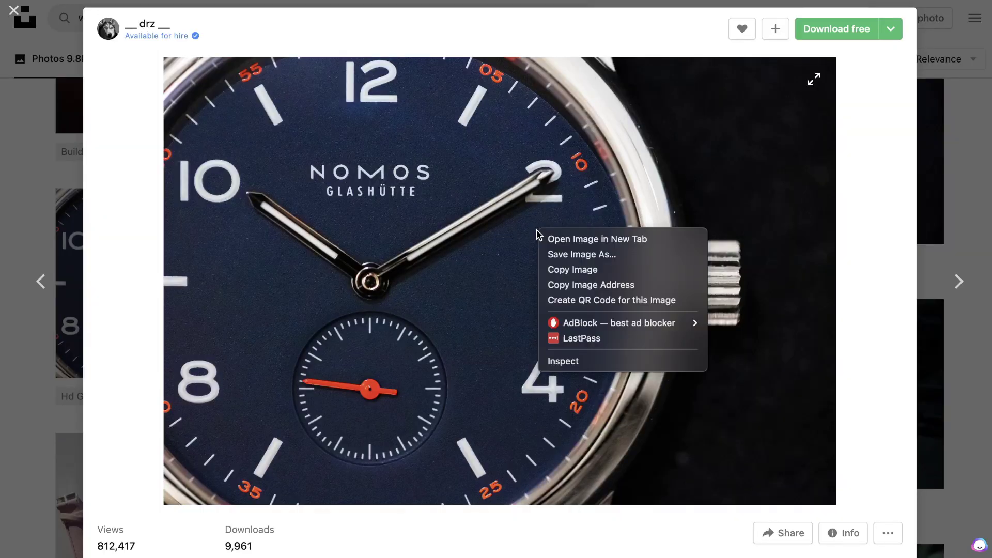
click(581, 284)
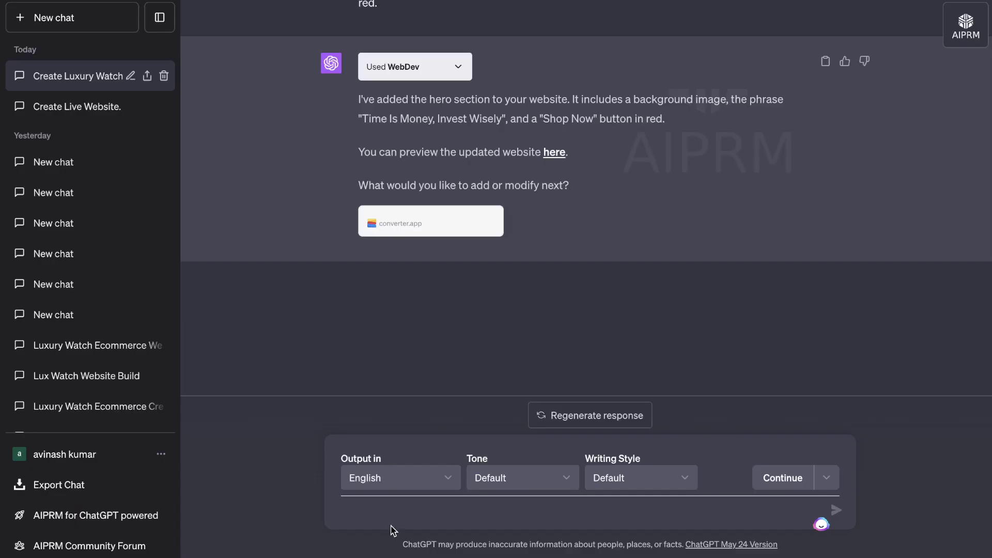
click(393, 517)
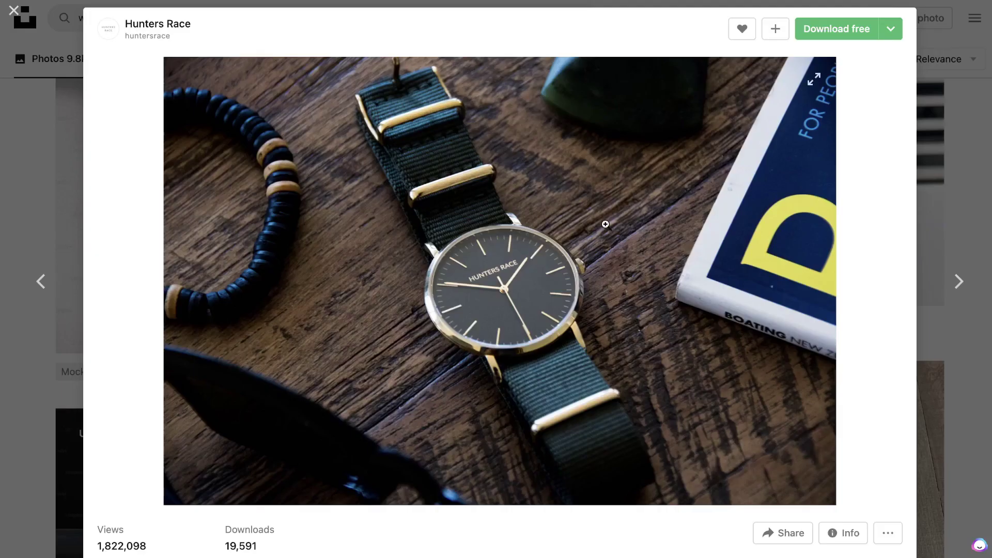
Copy the image address of Unsplash's Hunters Race watch photo, submit it to ChatGPT as the replacement hero background, and check the site preview.
right_click(607, 222)
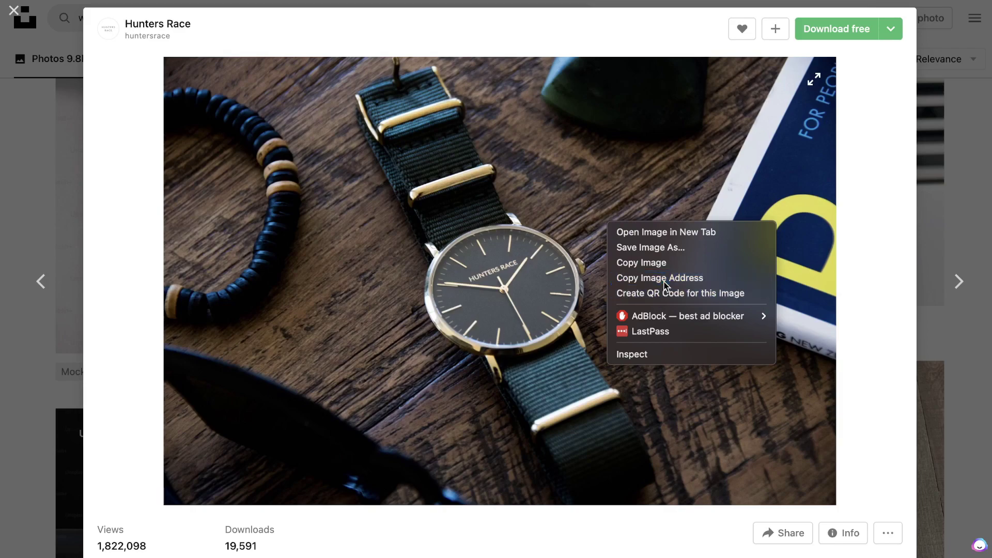
click(663, 283)
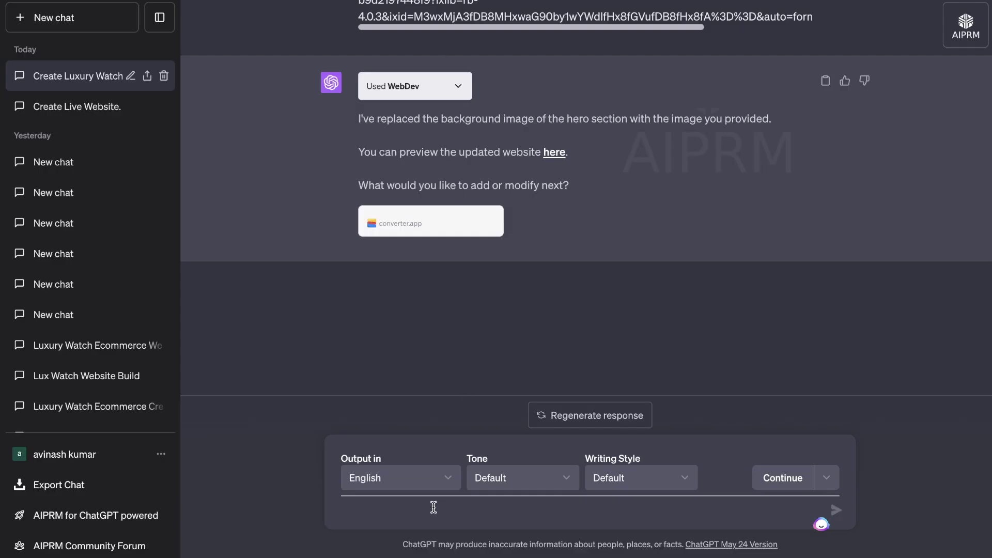
click(433, 507)
key(ctrl+v)
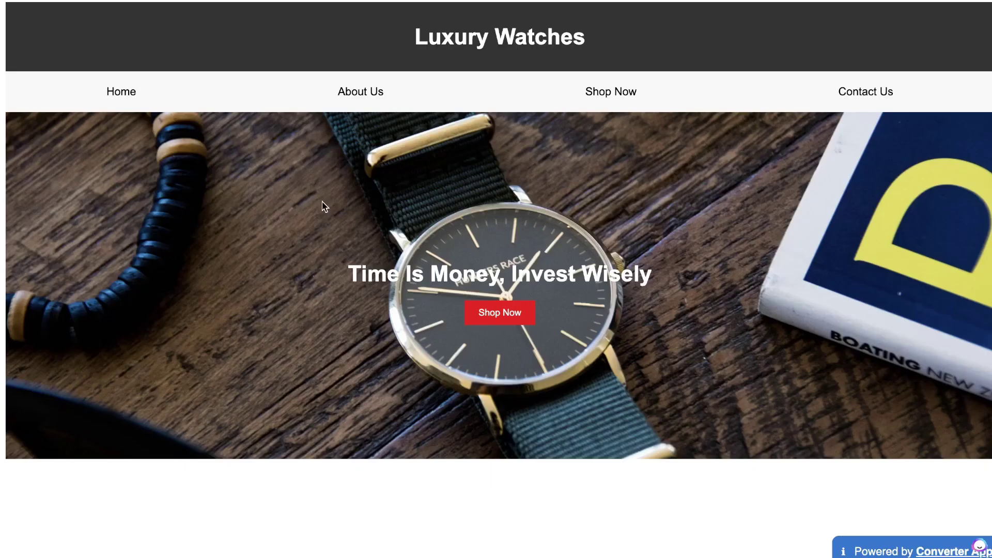
click(483, 316)
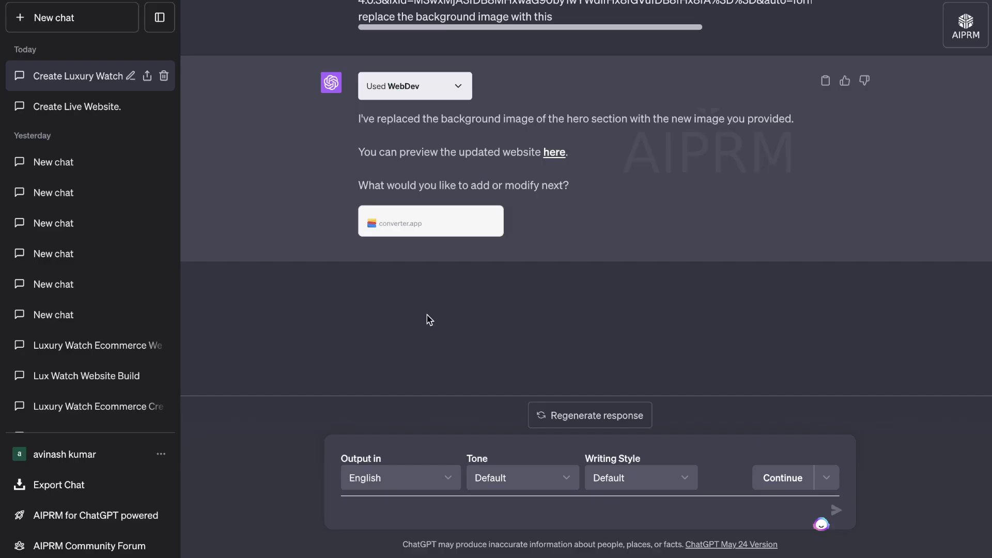
Request a pricing section for the flagship watch with a product name, description, price and an image of the watch.
key(Return)
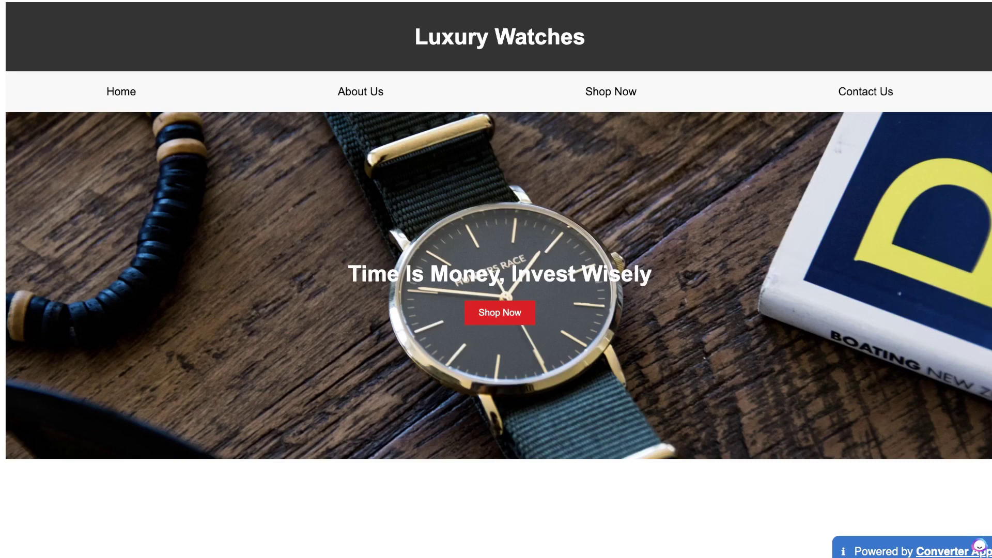
click(516, 5)
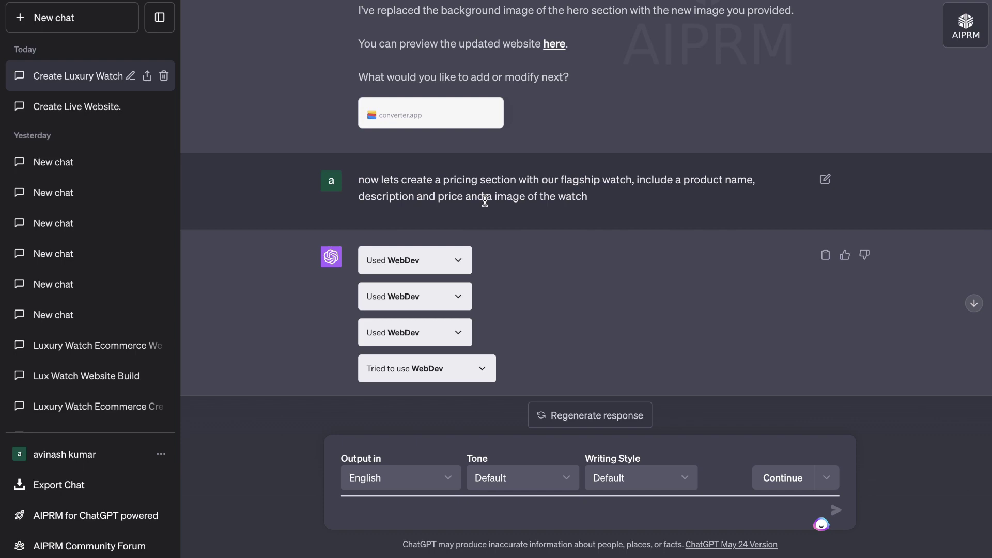
triple_click(475, 189)
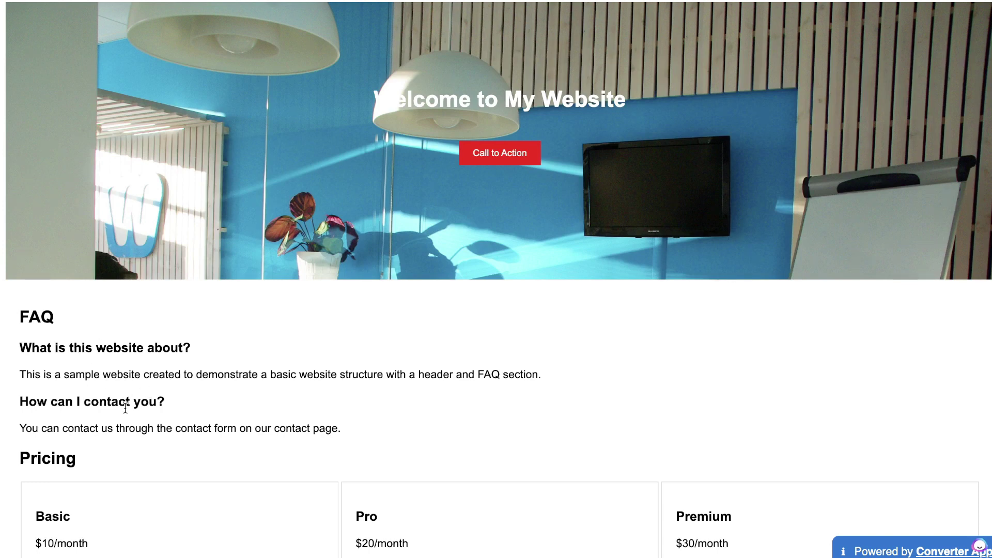
Examine the generated page's header, FAQ and Pricing sections in the website preview.
scroll(137, 370, down, 3)
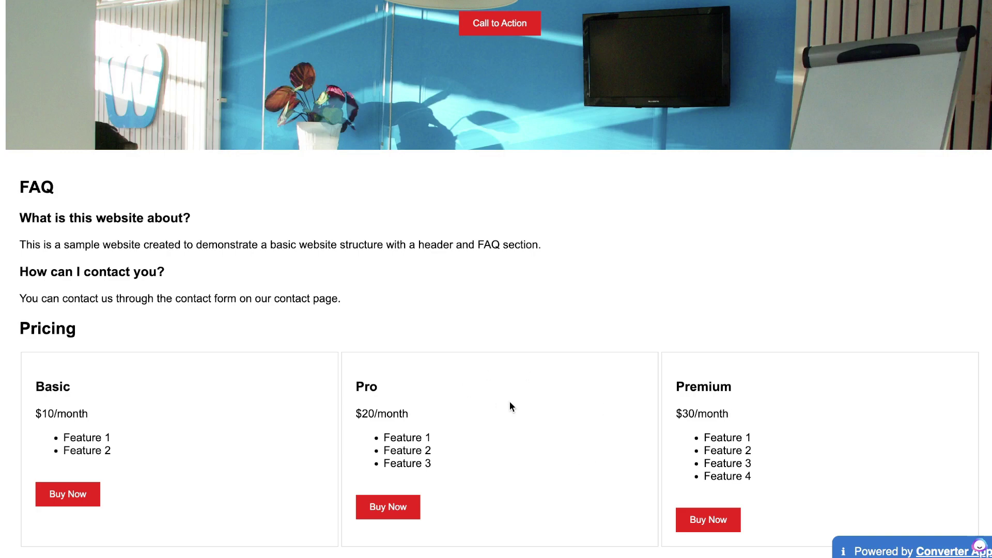
scroll(510, 405, up, 3)
scroll(511, 406, down, 3)
scroll(363, 232, up, 3)
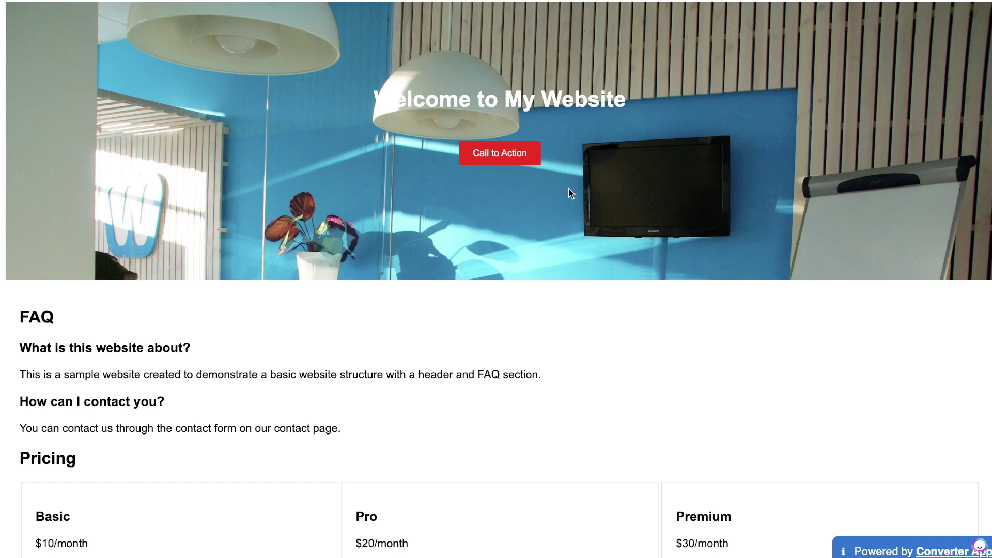
scroll(584, 232, down, 3)
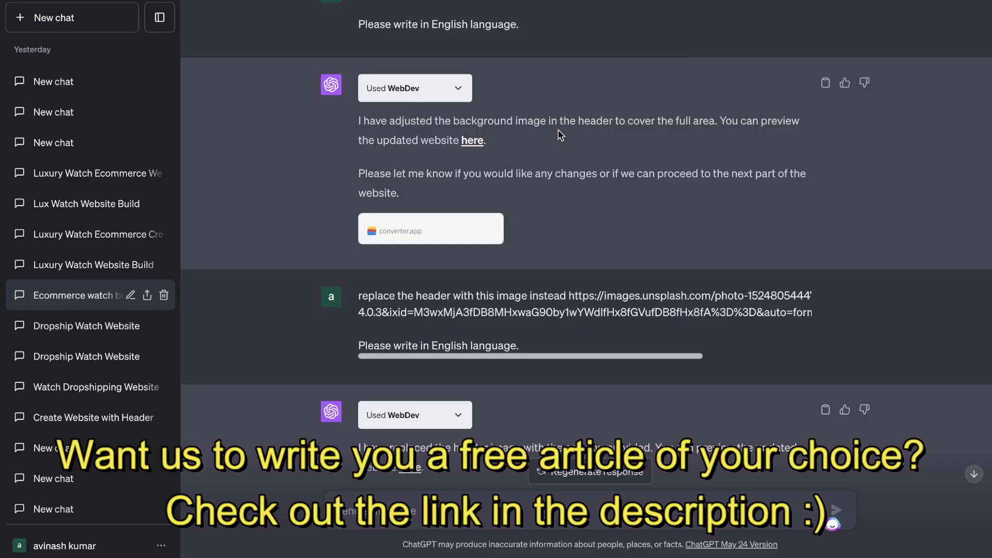
Find the header image update in the earlier ecommerce watch chat and open its website preview.
scroll(558, 136, up, 5)
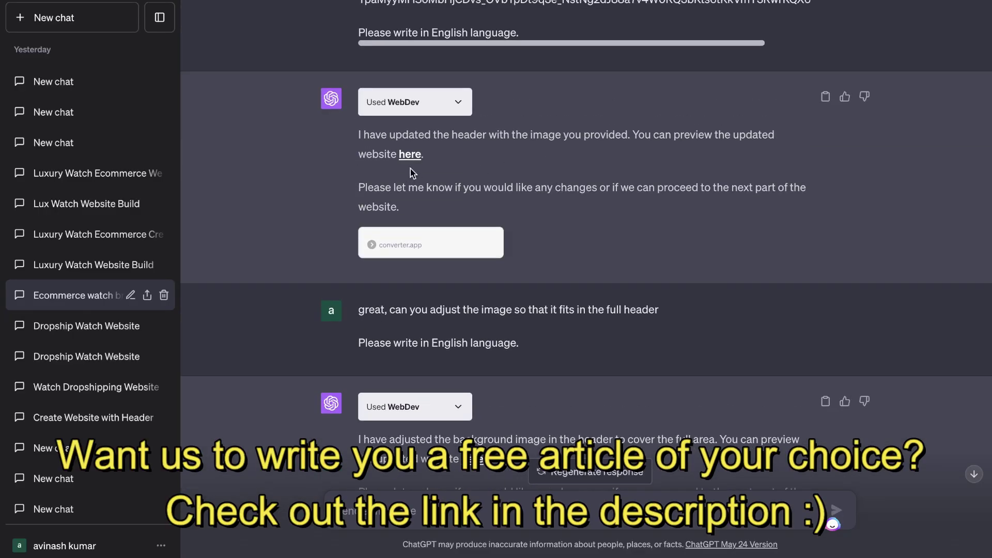
click(407, 155)
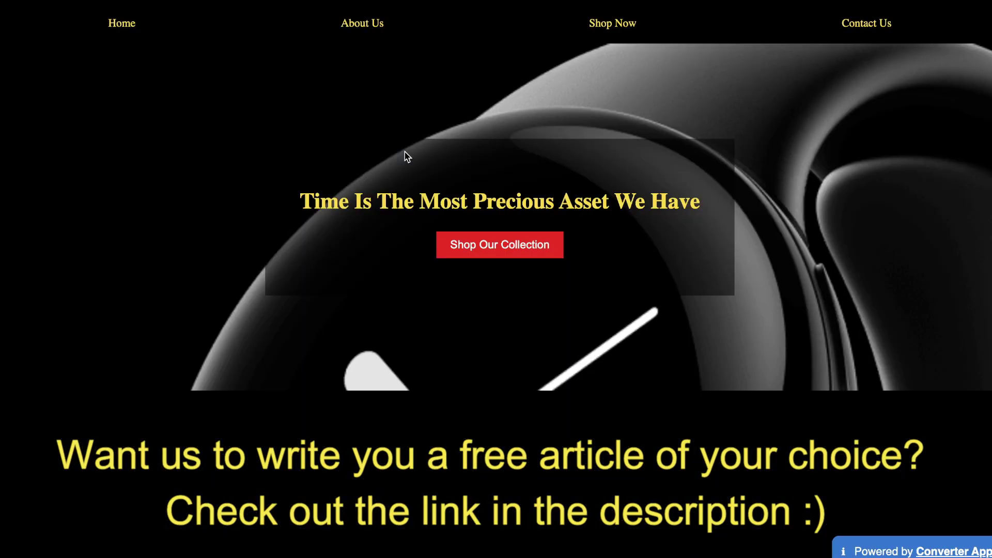